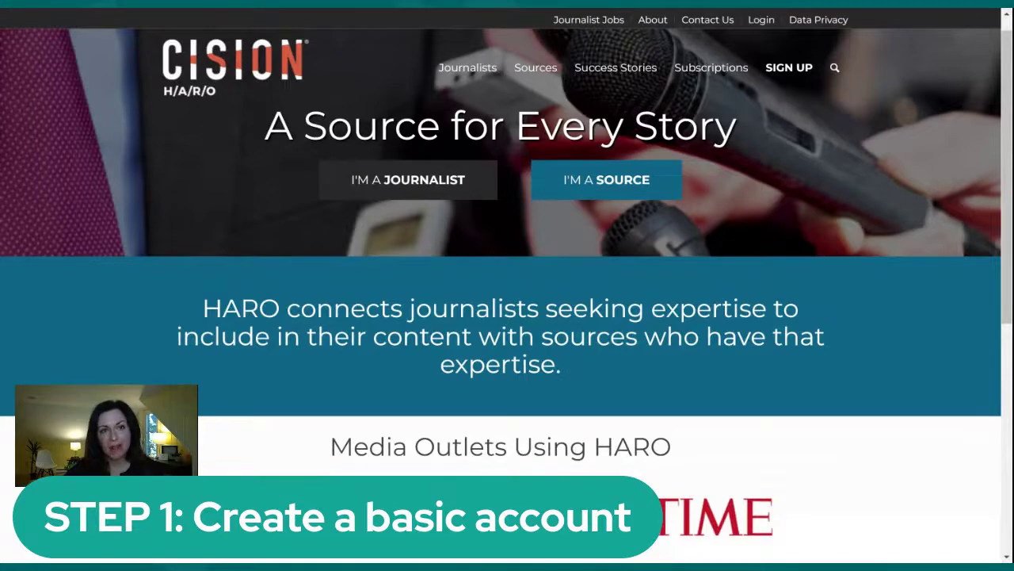
- Open the section for sources from the HARO home page and read through the Rules for Sources
scroll(847, 285, down, 1)
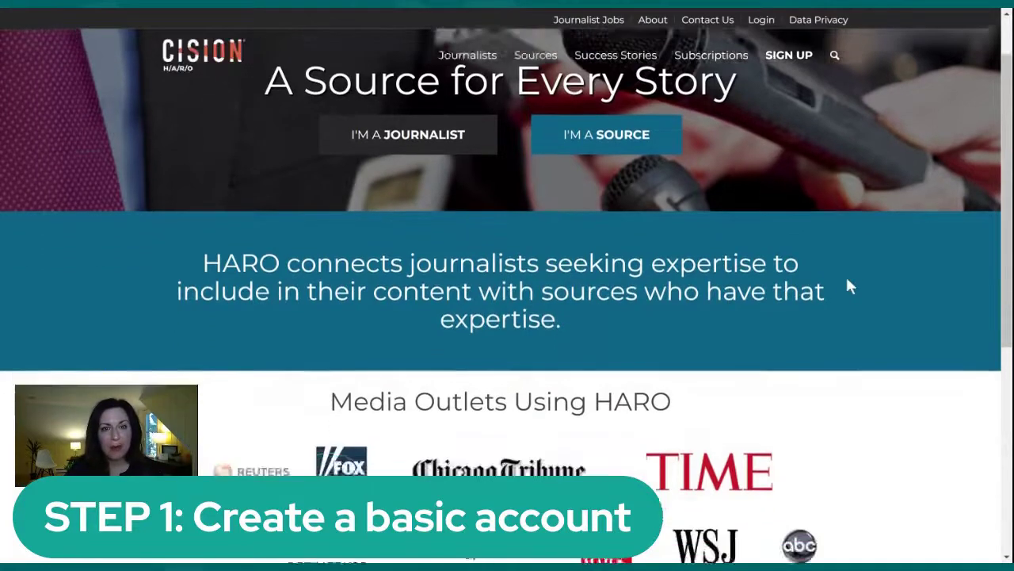
scroll(847, 285, up, 2)
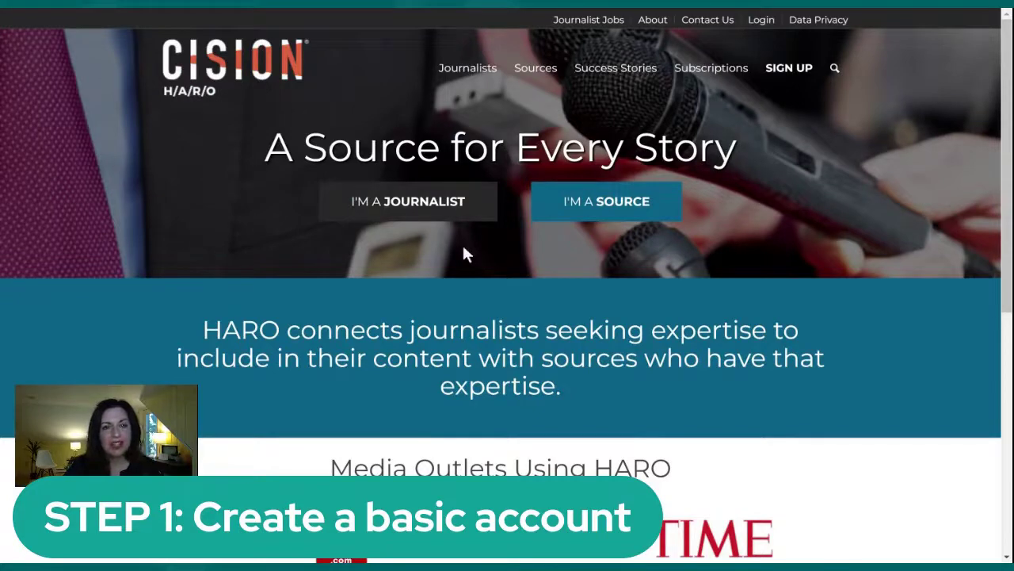
click(618, 208)
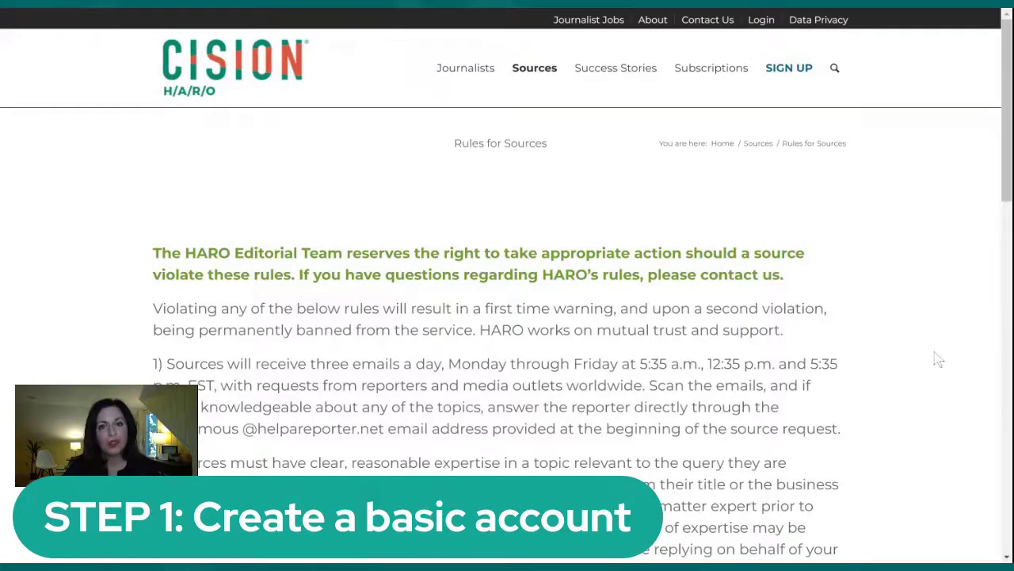
scroll(938, 359, down, 1)
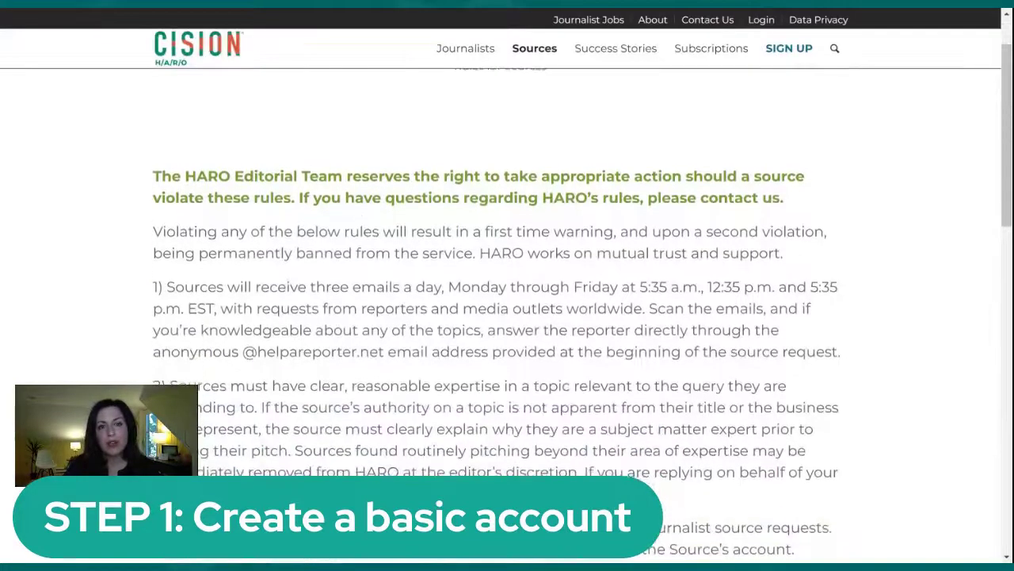
scroll(583, 299, down, 1)
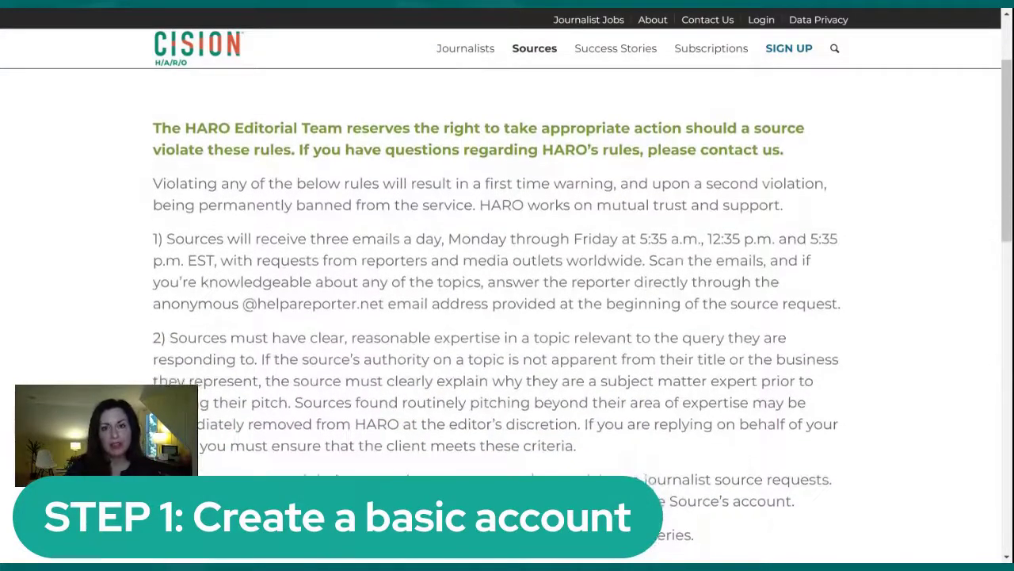
scroll(582, 317, down, 2)
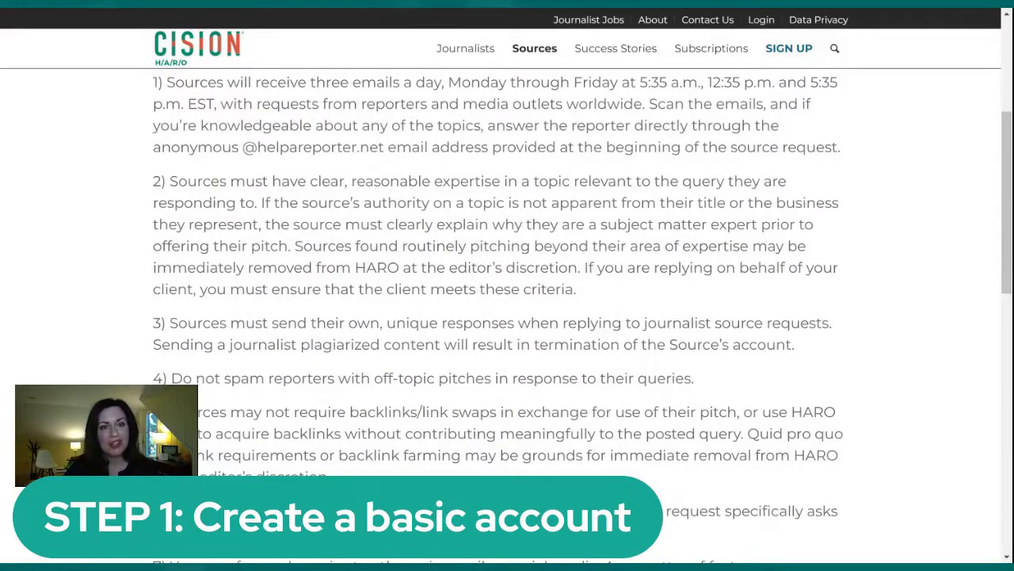
scroll(582, 317, down, 3)
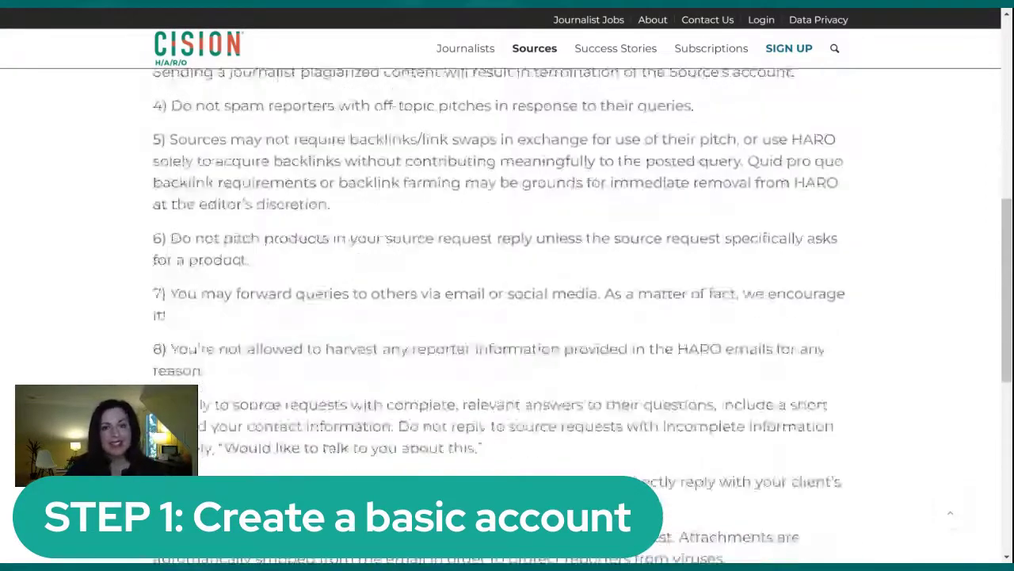
scroll(582, 317, down, 2)
scroll(582, 317, down, 3)
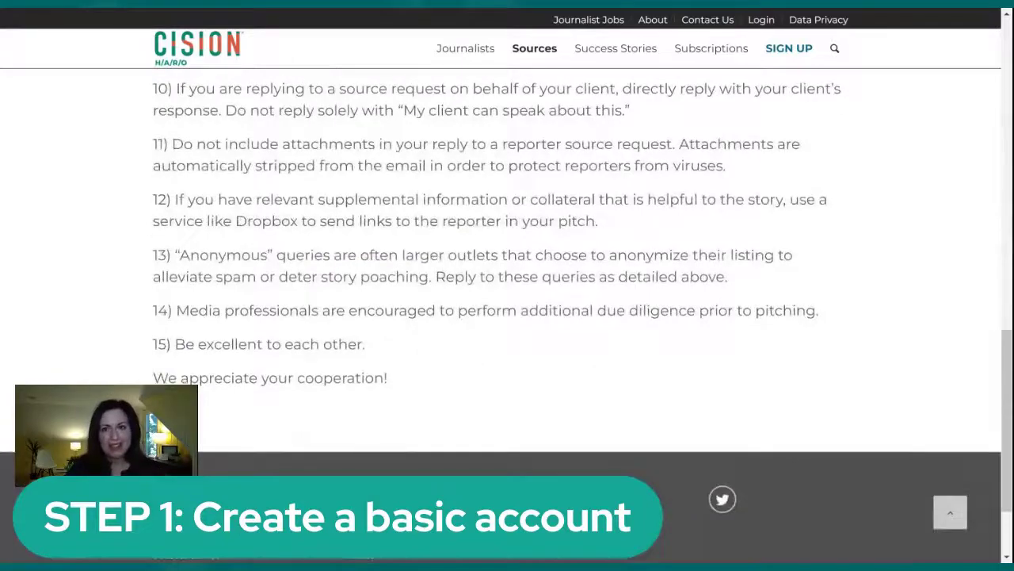
scroll(876, 181, up, 7)
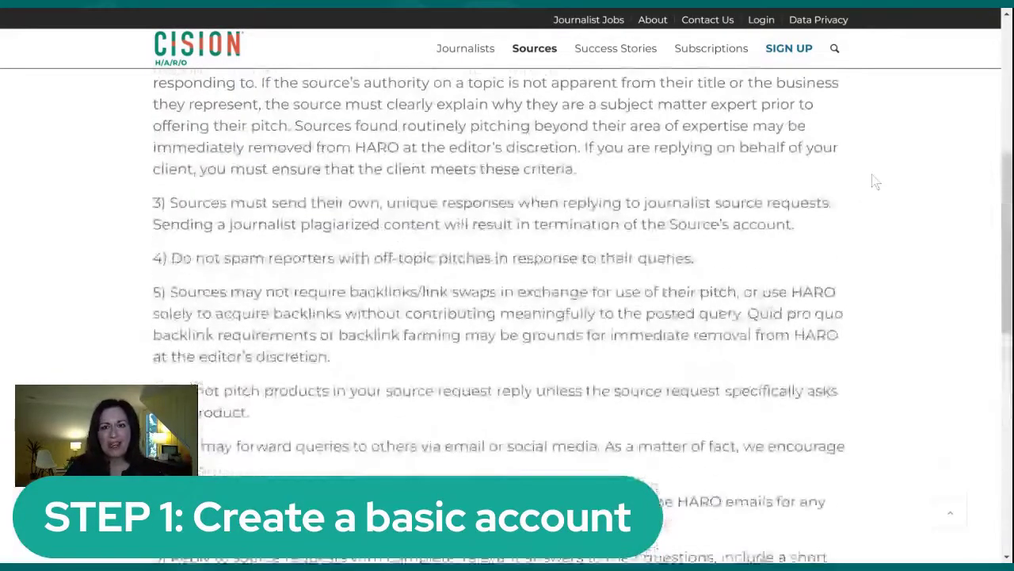
- Open the free Basic subscription sign-up form and enter the subscriber's first name
click(793, 52)
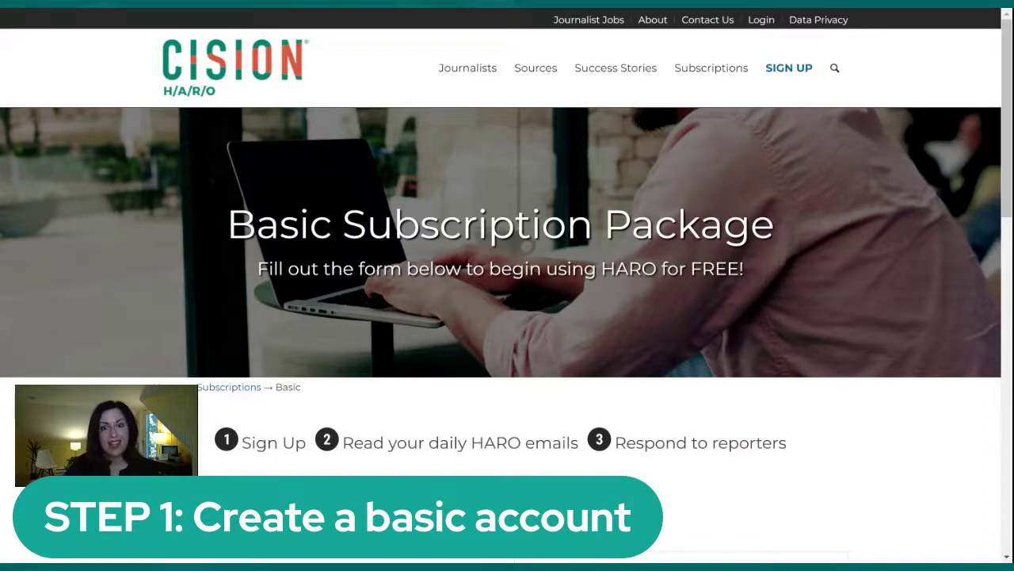
scroll(507, 237, down, 5)
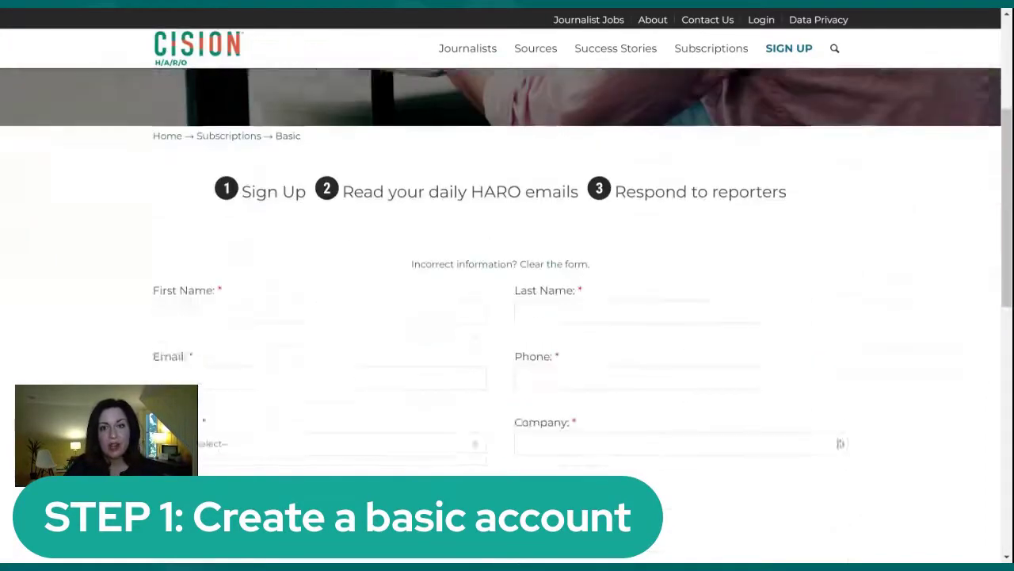
scroll(441, 232, down, 1)
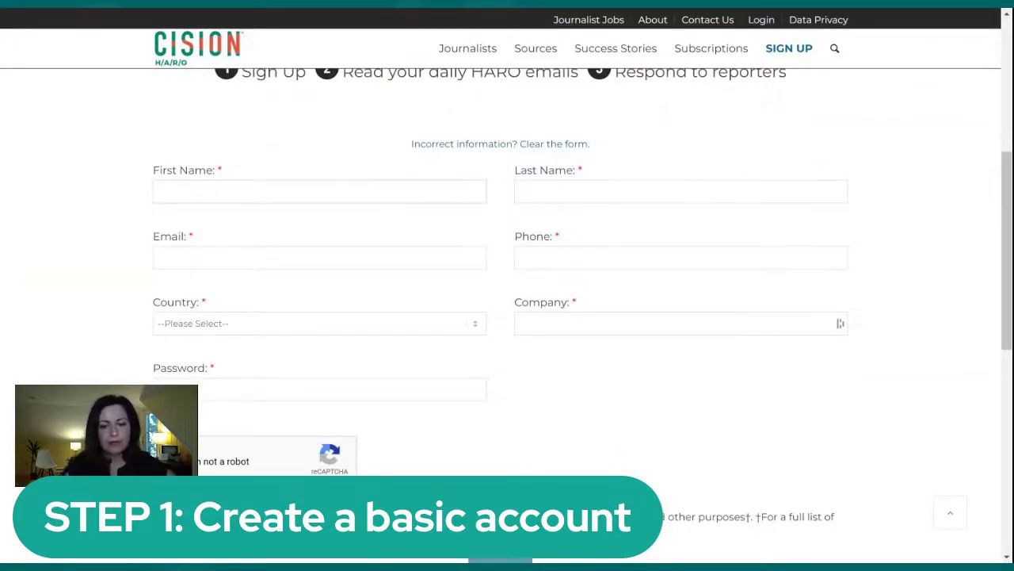
text(Michaela)
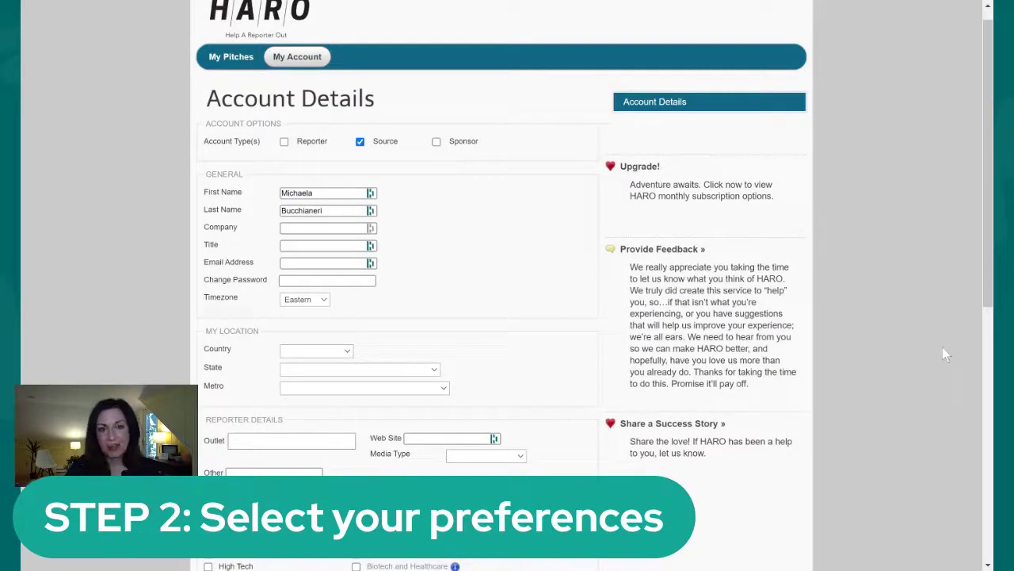
- Set the timezone in the account's general details to Central
scroll(562, 285, down, 1)
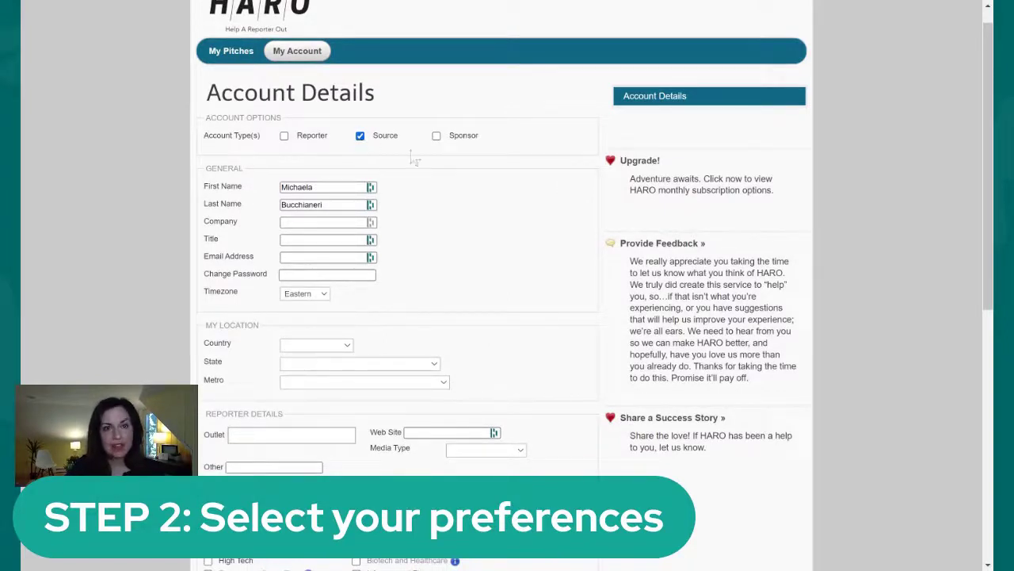
scroll(904, 374, down, 1)
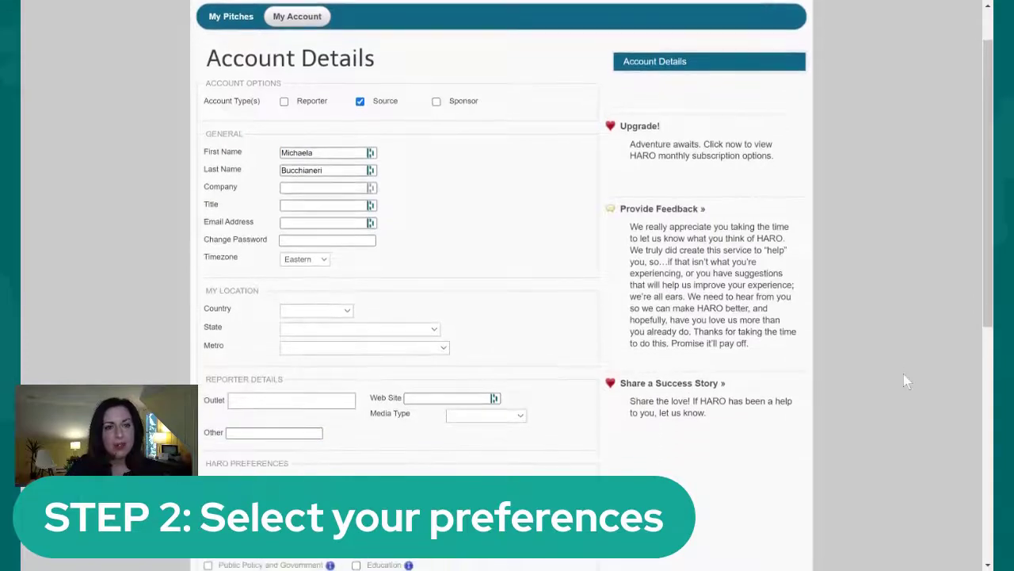
scroll(904, 374, down, 1)
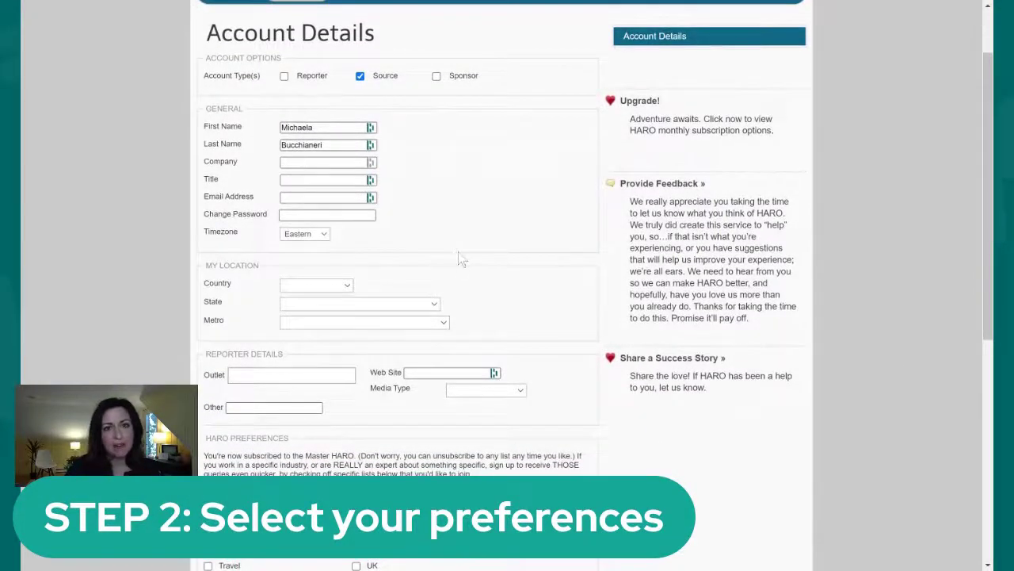
scroll(493, 247, down, 1)
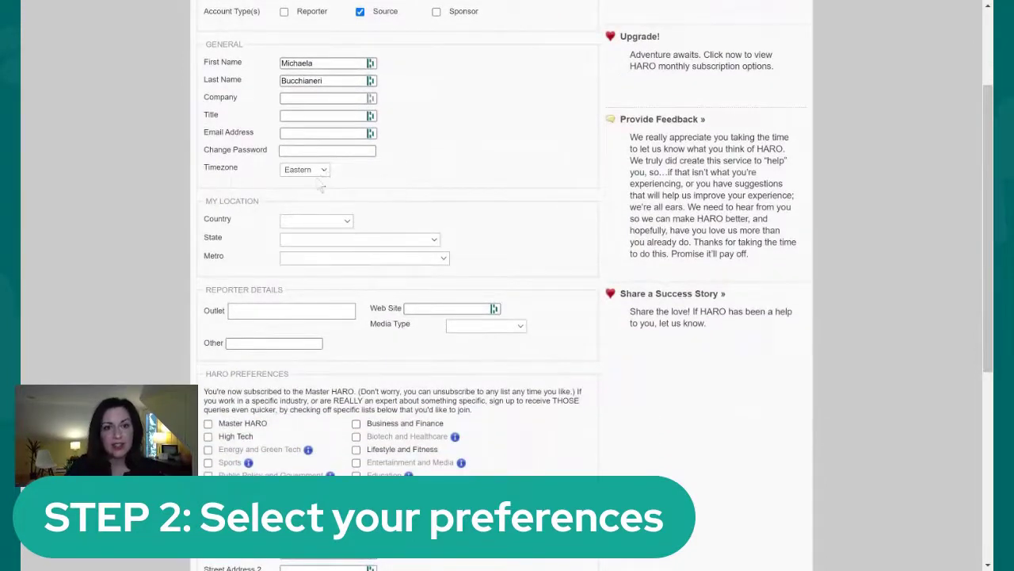
click(321, 187)
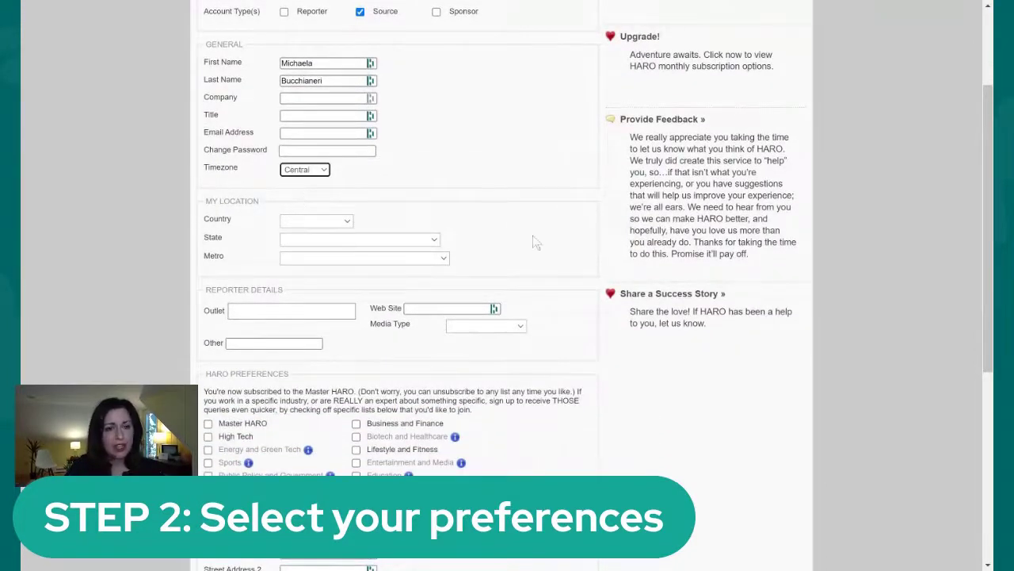
- Highlight the Reporter Details heading in the account form
scroll(535, 243, down, 1)
scroll(535, 243, up, 1)
drag(204, 308, 284, 308)
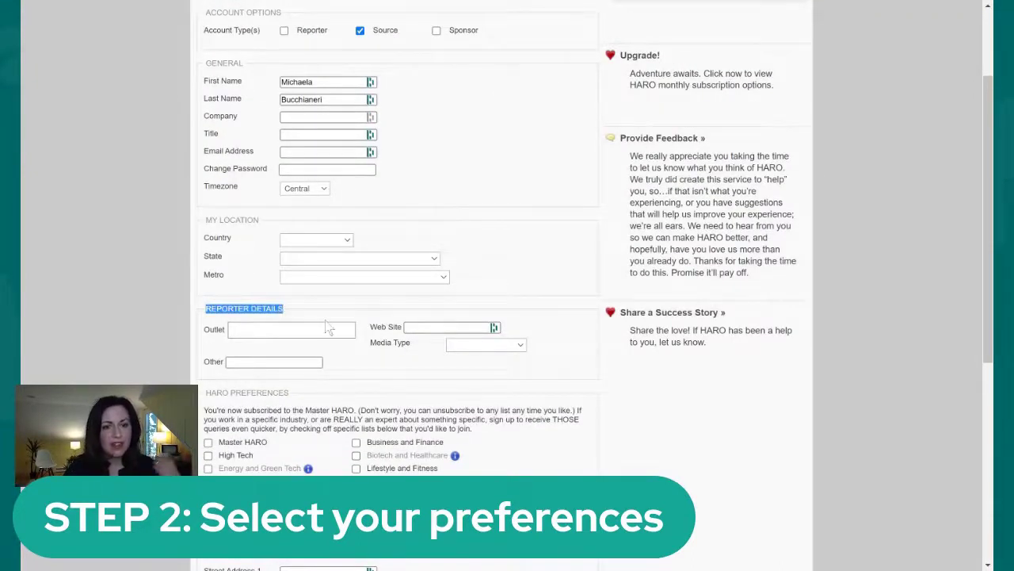
- Subscribe to the Master HARO list in the HARO preferences and save the account details
scroll(329, 329, down, 3)
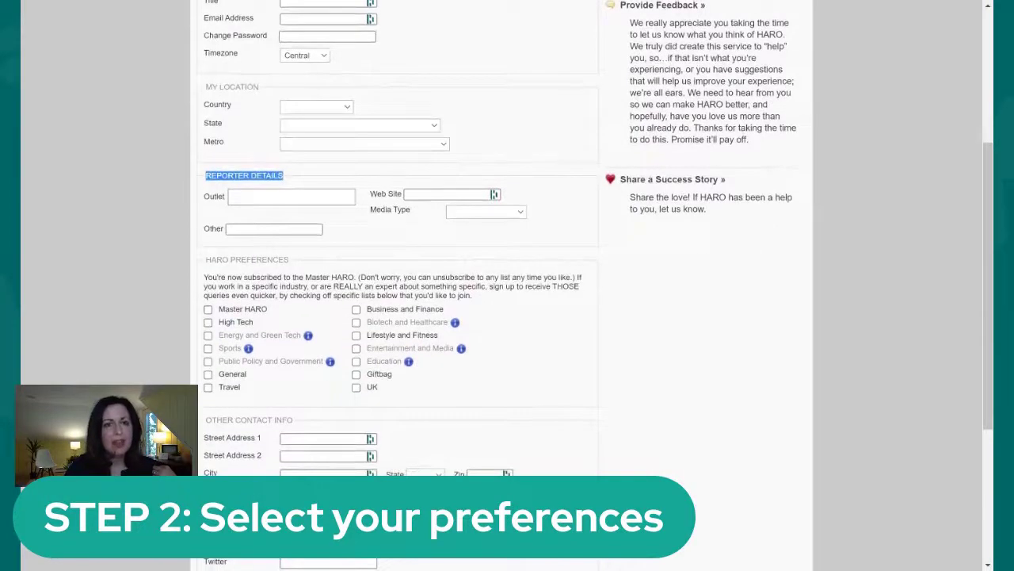
click(208, 309)
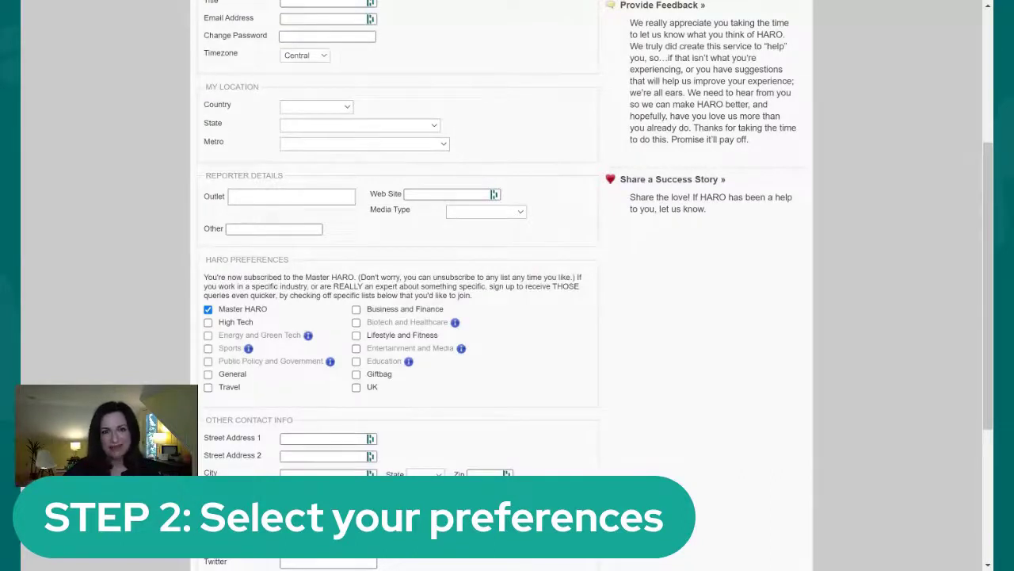
scroll(257, 410, down, 3)
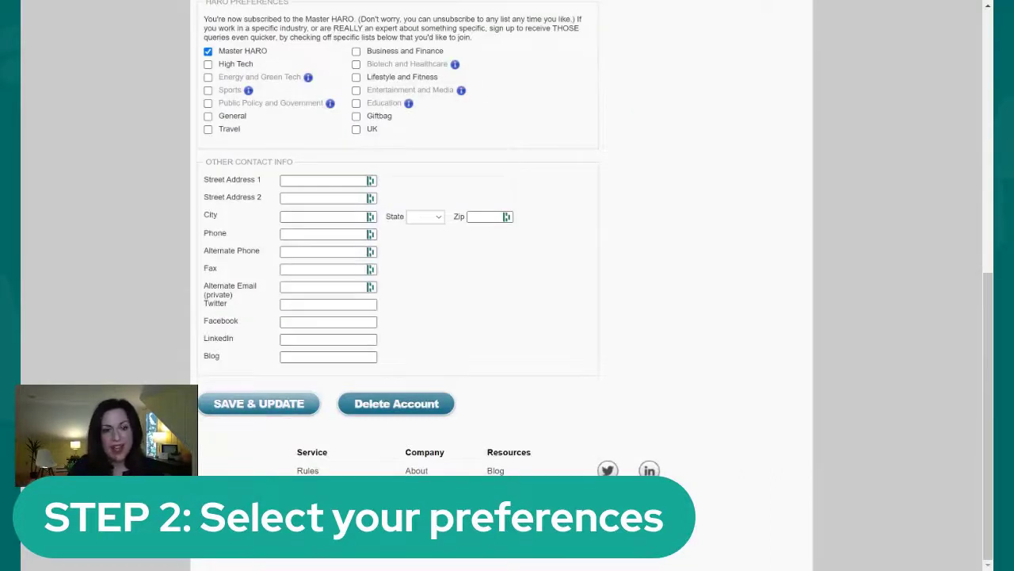
click(259, 403)
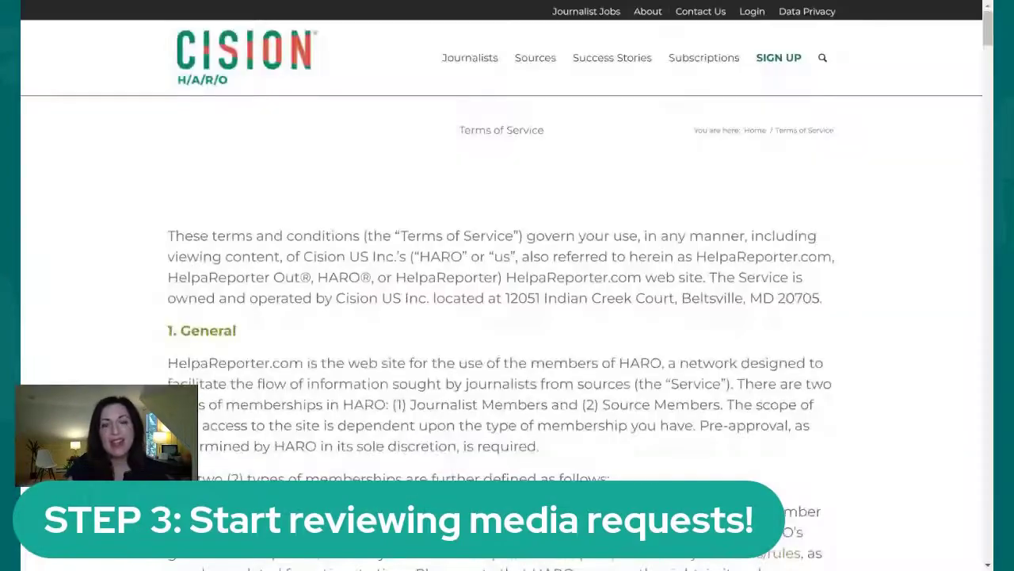
- Find rule 1 under The Rules of HARO in the Terms of Service and highlight the email delivery days and times
scroll(507, 286, down, 2)
scroll(507, 286, down, 10)
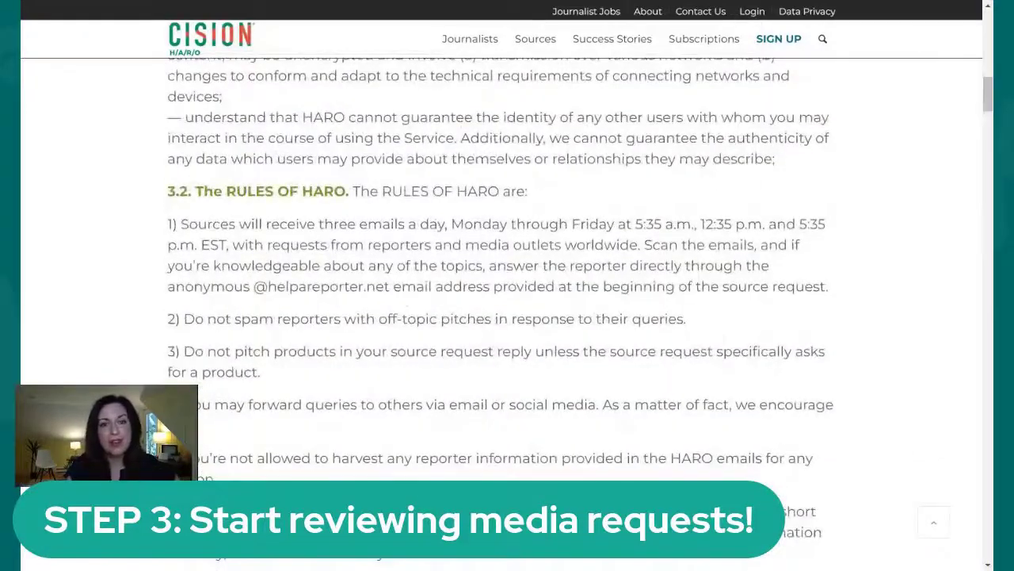
drag(450, 224, 705, 225)
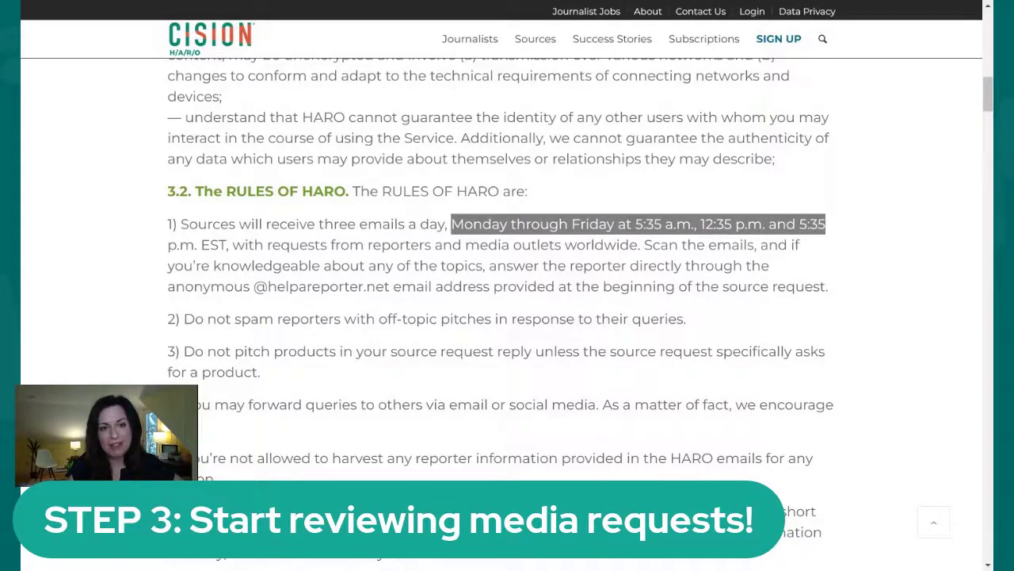
drag(826, 224, 231, 245)
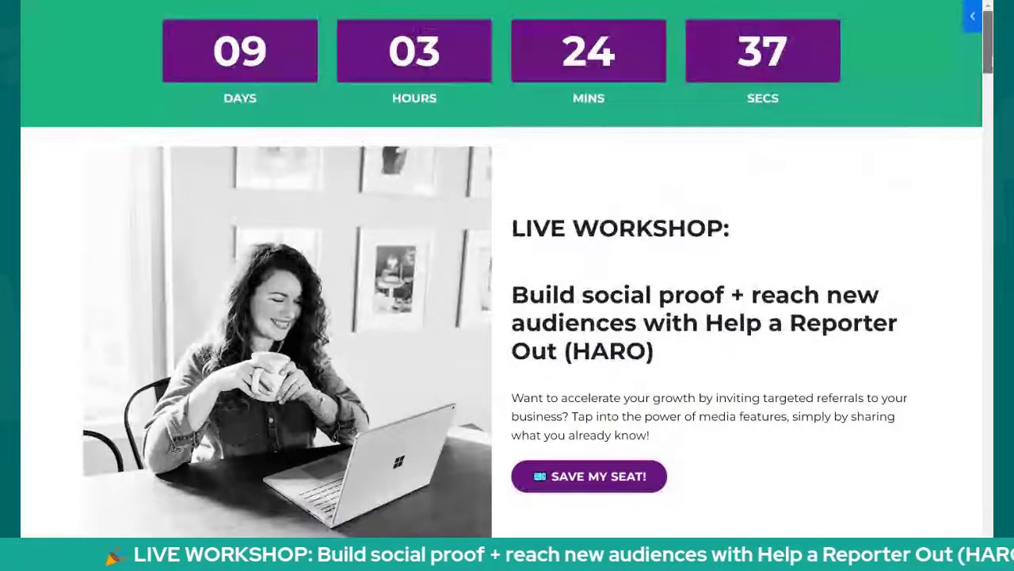
- Look through the live HARO workshop page, from the introduction and learning points to the plan and attendee testimonials
scroll(507, 270, down, 2)
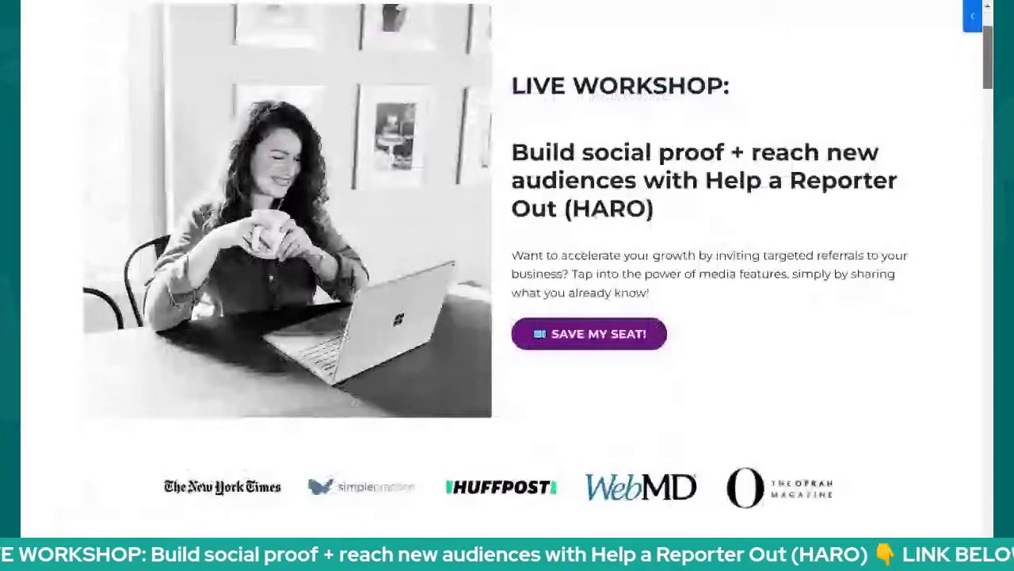
scroll(507, 269, down, 1)
scroll(987, 93, down, 1)
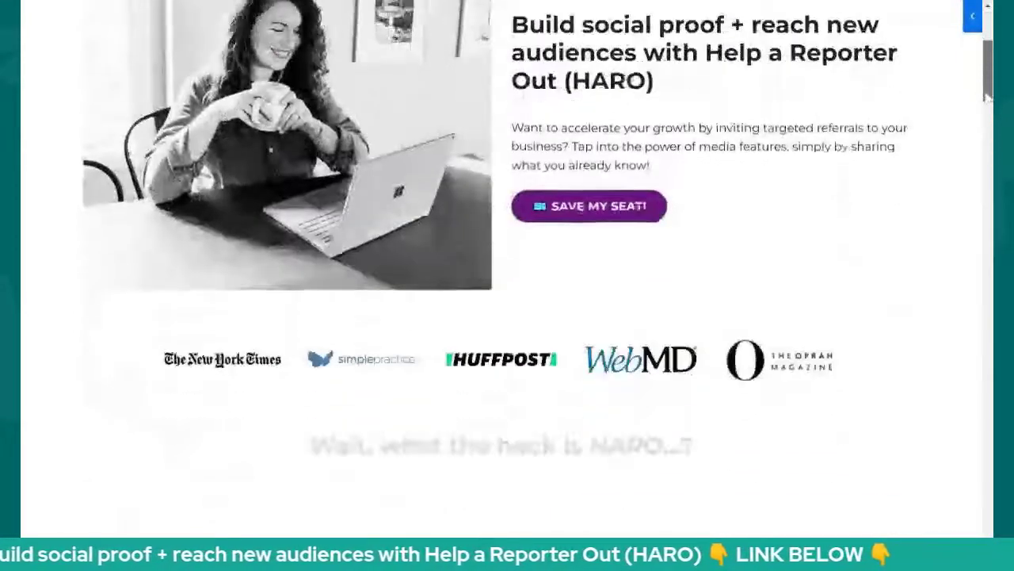
drag(987, 94, 970, 266)
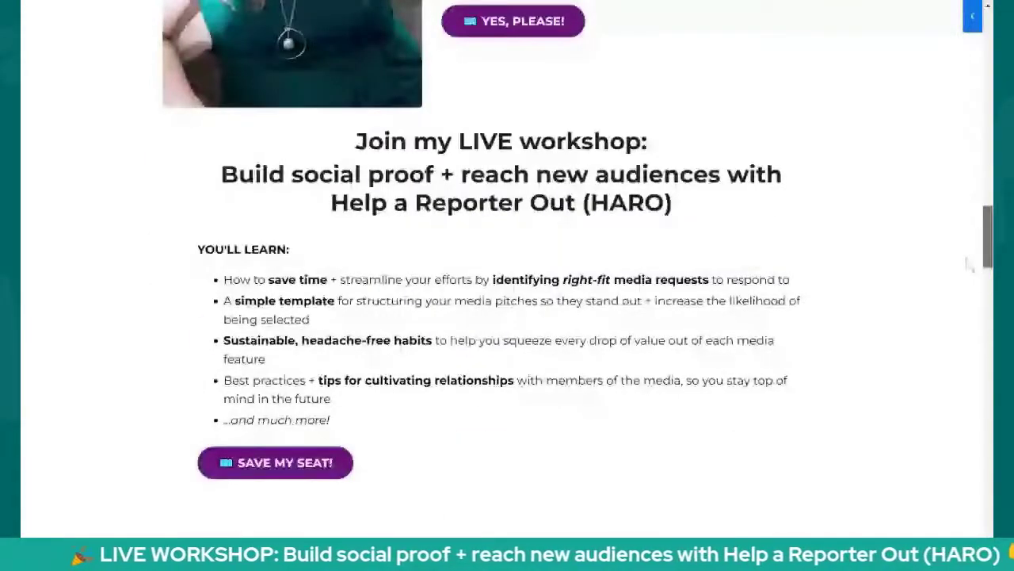
drag(970, 267, 959, 363)
scroll(959, 363, down, 10)
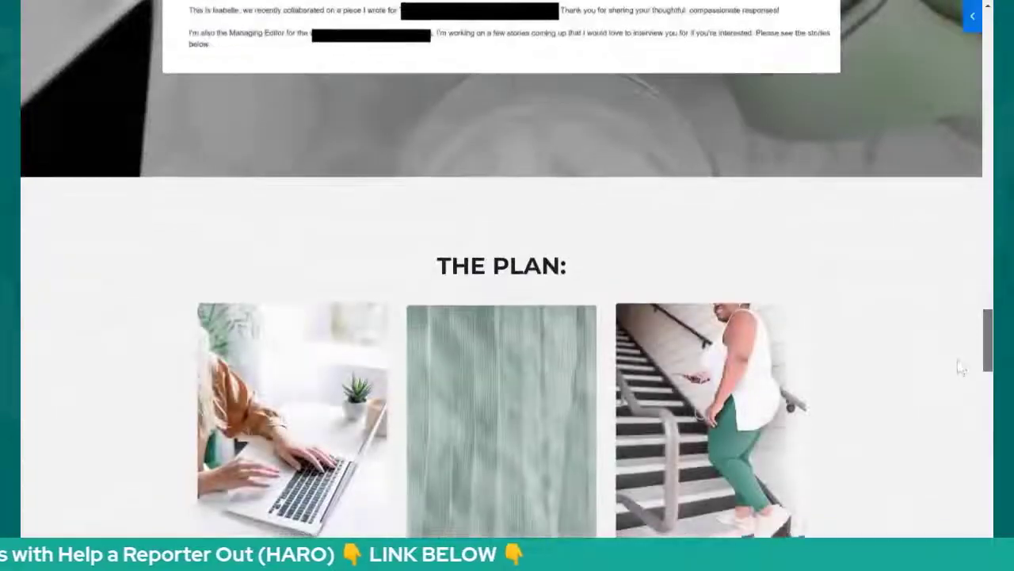
scroll(170, 386, down, 6)
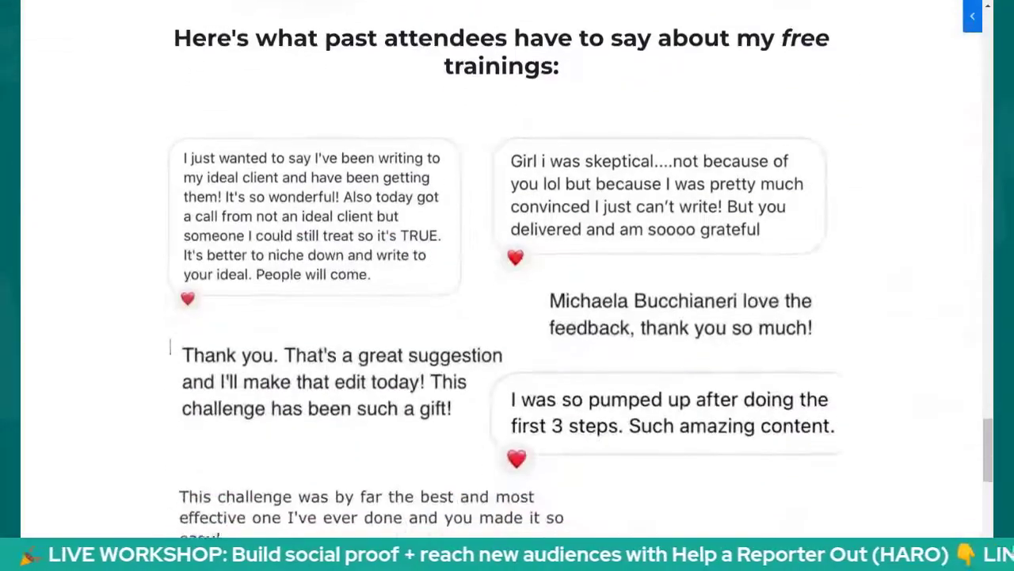
scroll(620, 453, down, 3)
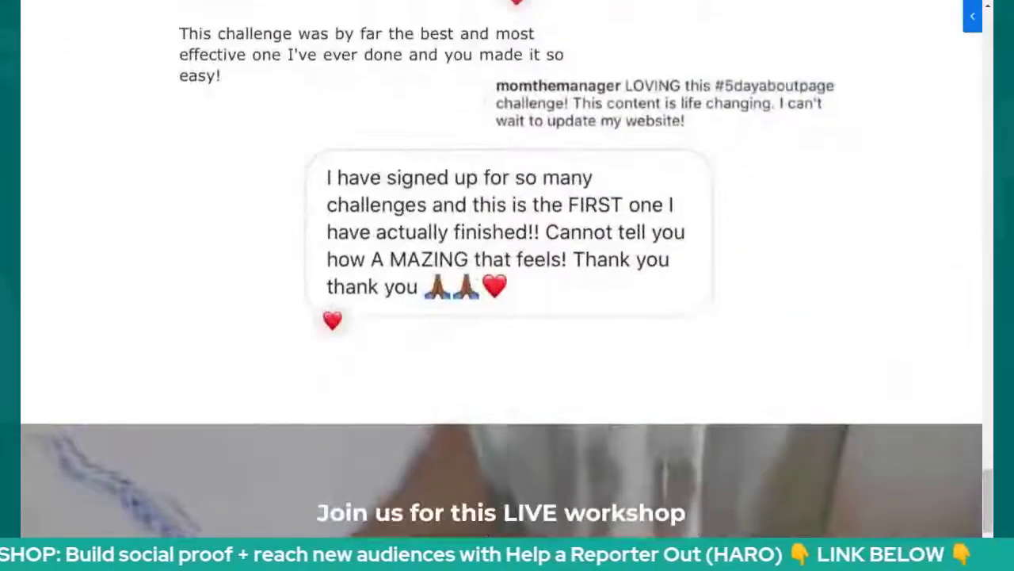